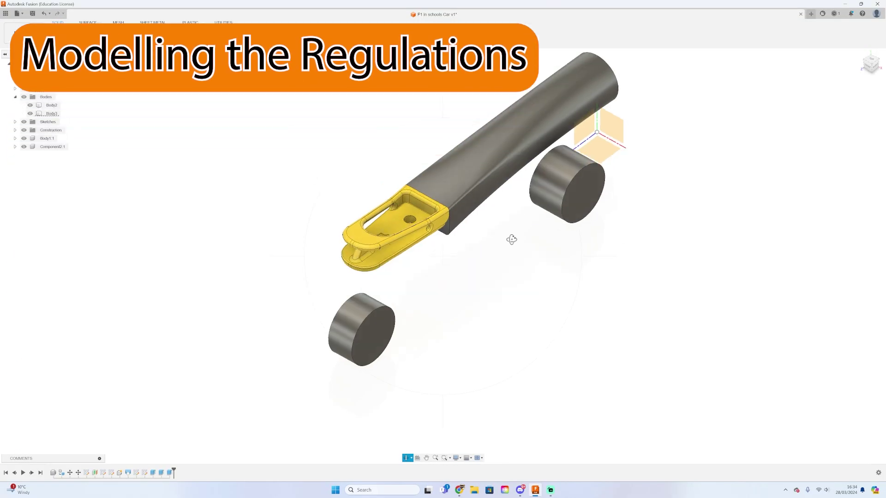
- Start a sketch on the flat front end face of the car body, below the yellow nose part
shift+middle_drag(511, 239, 451, 324)
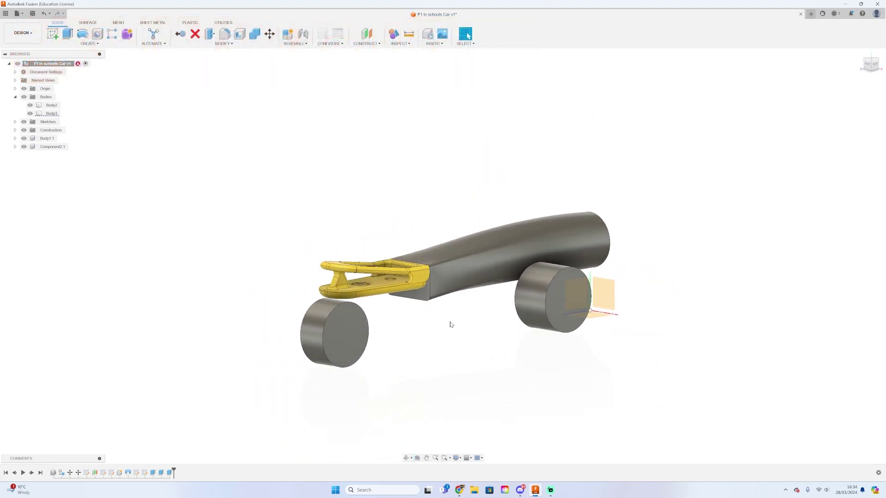
key(r)
click(416, 293)
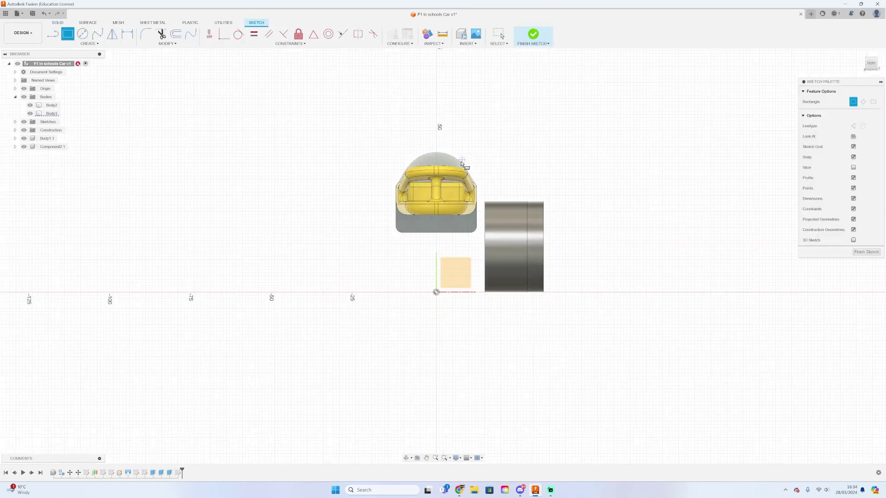
scroll(424, 245, up, 5)
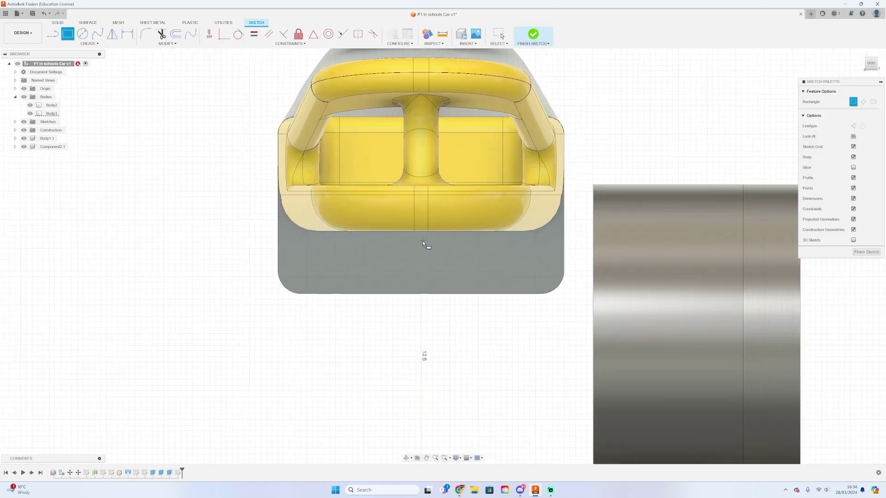
key(Escape)
scroll(423, 292, down, 3)
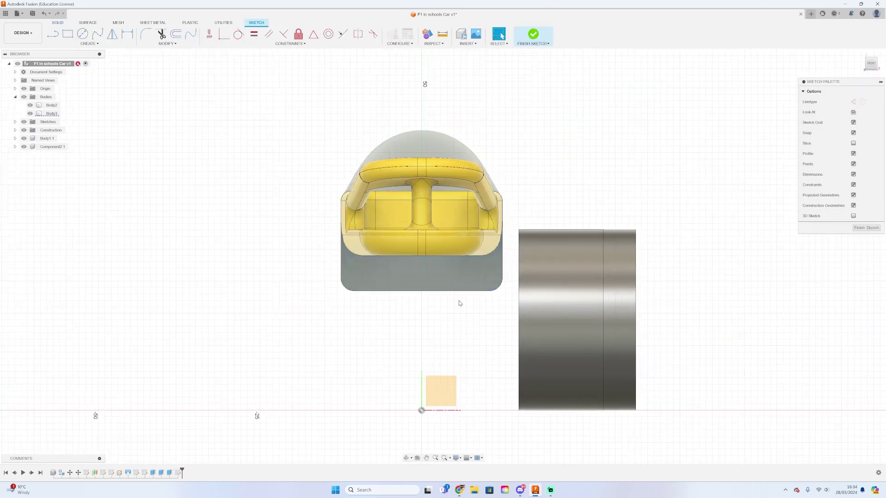
- Draw a closed 30 mm by 10 mm rectangle with lines, starting at the midpoint of the body face's bottom edge and extending towards the wheel
scroll(431, 300, up, 2)
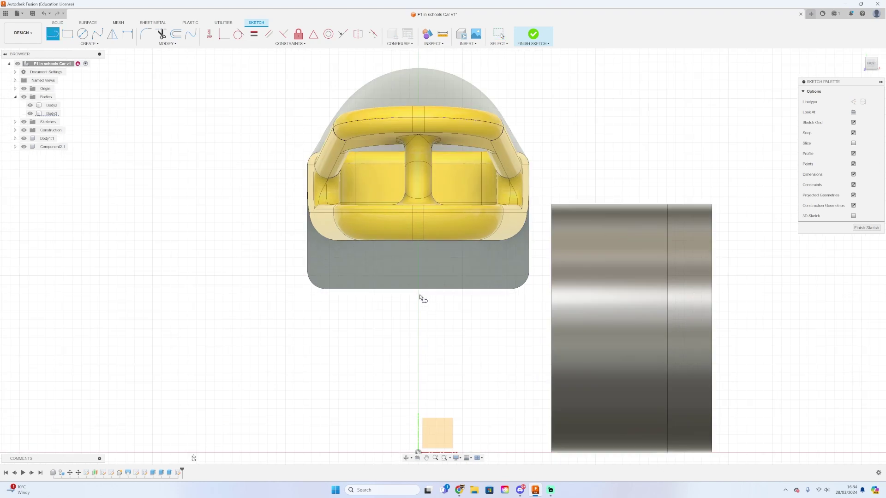
scroll(420, 294, up, 3)
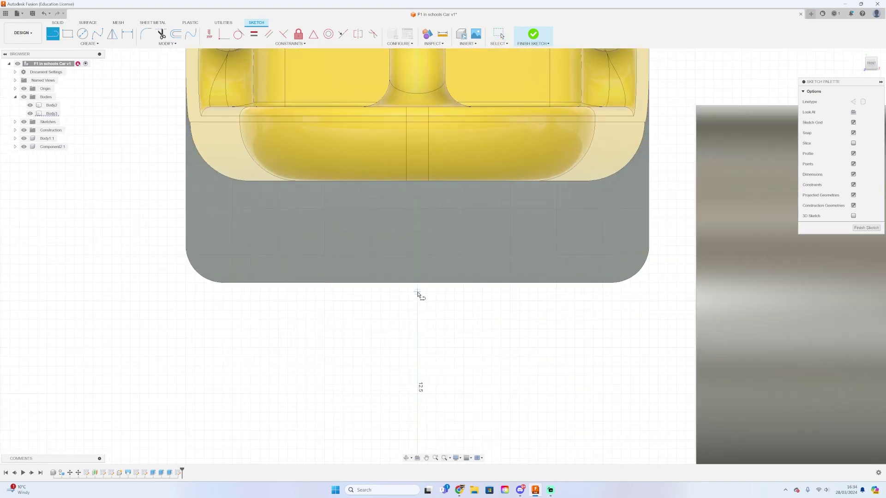
click(416, 283)
scroll(367, 300, down, 5)
text(30)
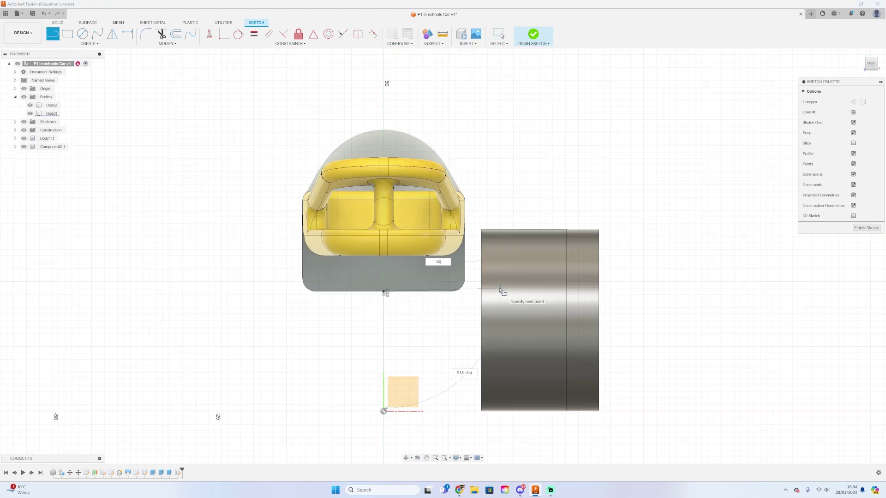
click(581, 291)
scroll(592, 285, up, 2)
text(10)
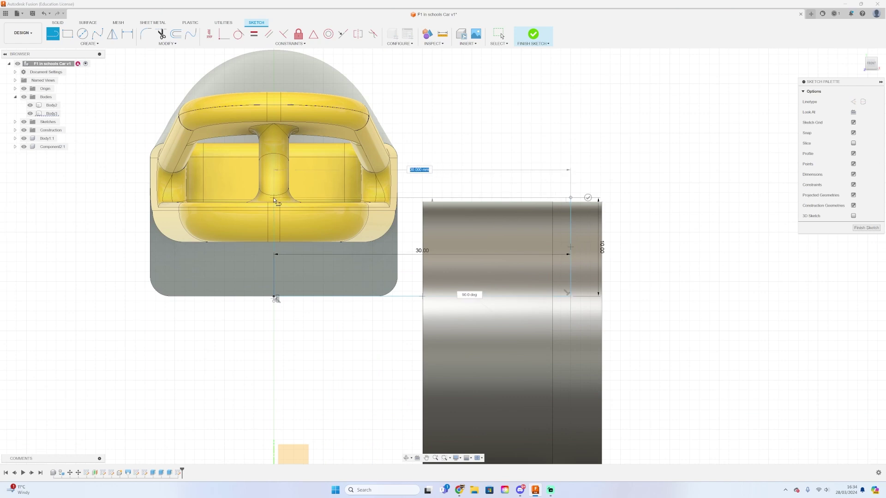
click(274, 198)
click(274, 296)
scroll(449, 316, down, 2)
scroll(396, 293, up, 2)
click(445, 281)
key(m)
drag(721, 356, 277, 185)
click(302, 299)
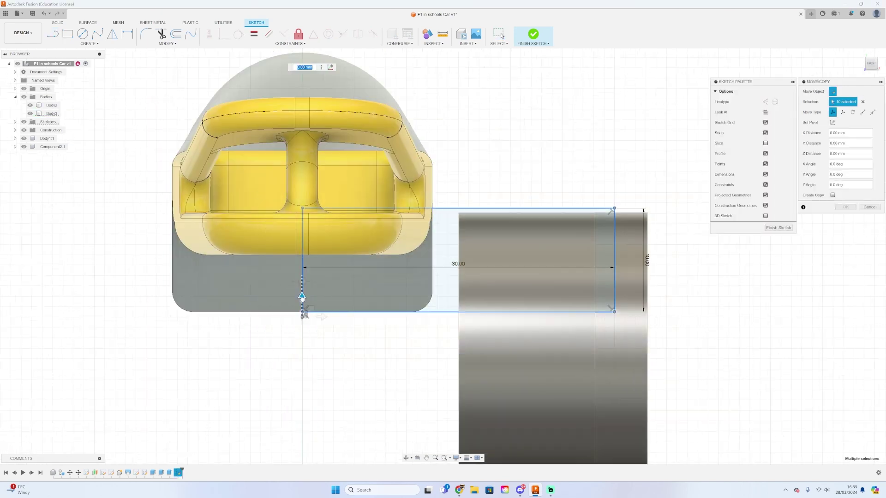
key(Escape)
scroll(301, 319, up, 3)
scroll(296, 307, down, 3)
key(m)
drag(692, 341, 277, 180)
drag(298, 288, 298, 180)
key(Escape)
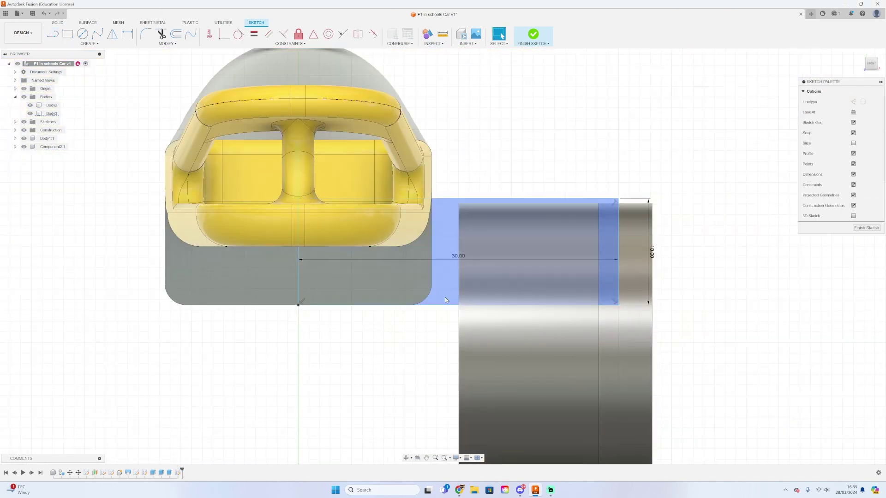
- Draw a second 30 mm by 10 mm rectangle from the first one's outer edge at the height of the wheel's top to the body's centre line
scroll(445, 300, up, 5)
key(r)
click(584, 203)
scroll(336, 319, down, 4)
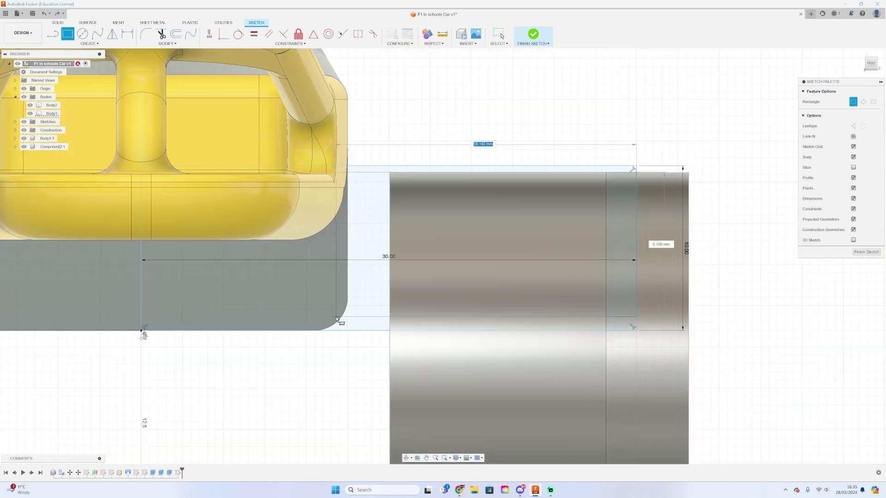
key(Escape)
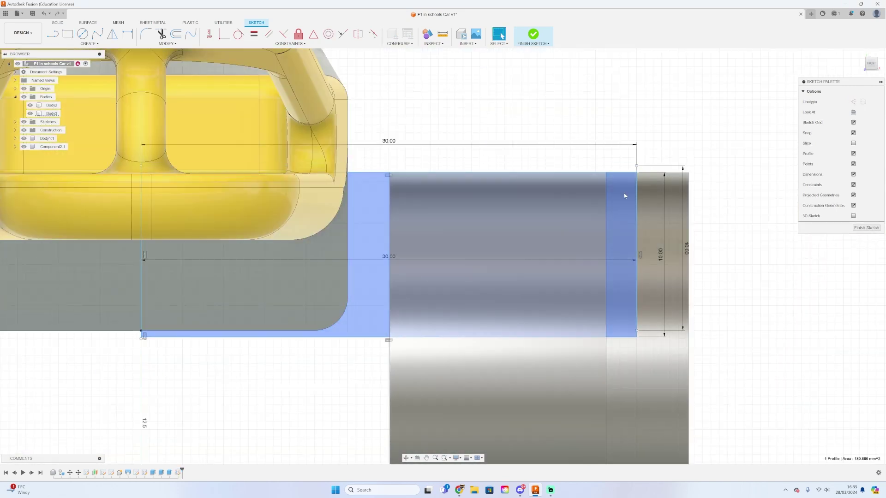
- Delete the leftover lines of the first rectangle and finish the sketch
scroll(639, 171, up, 3)
double_click(634, 162)
key(Delete)
scroll(645, 171, down, 6)
click(533, 35)
- Create an offset construction plane from the sketched rectangle, placed back along the body near the rear wheel
drag(870, 65, 835, 76)
scroll(387, 189, down, 3)
click(367, 34)
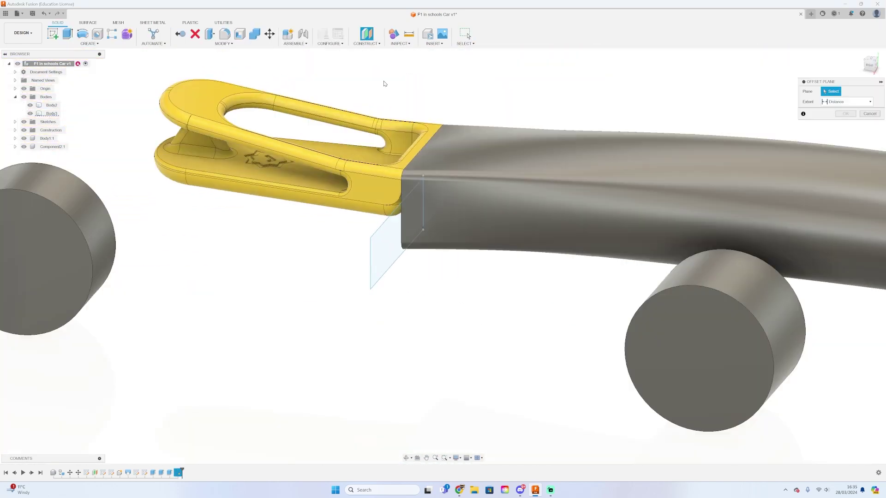
drag(391, 234, 580, 247)
key(Return)
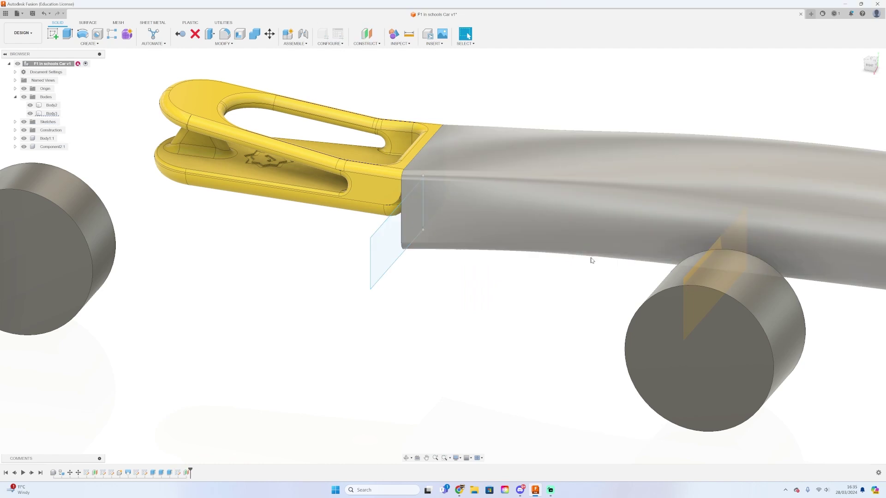
- Sketch a 10 mm by 10 mm square on the offset plane from the first rectangle's lower centre corner, and finish the sketch
shift+middle_drag(589, 257, 443, 256)
key(r)
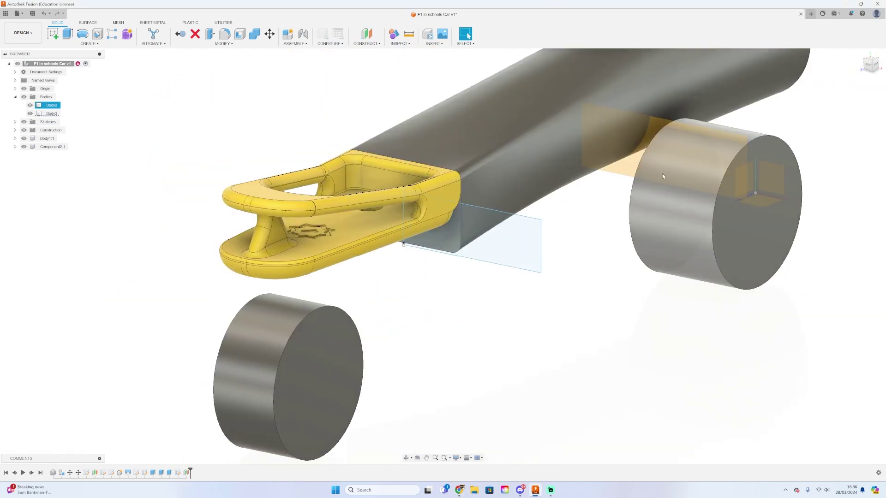
click(625, 167)
scroll(480, 273, up, 10)
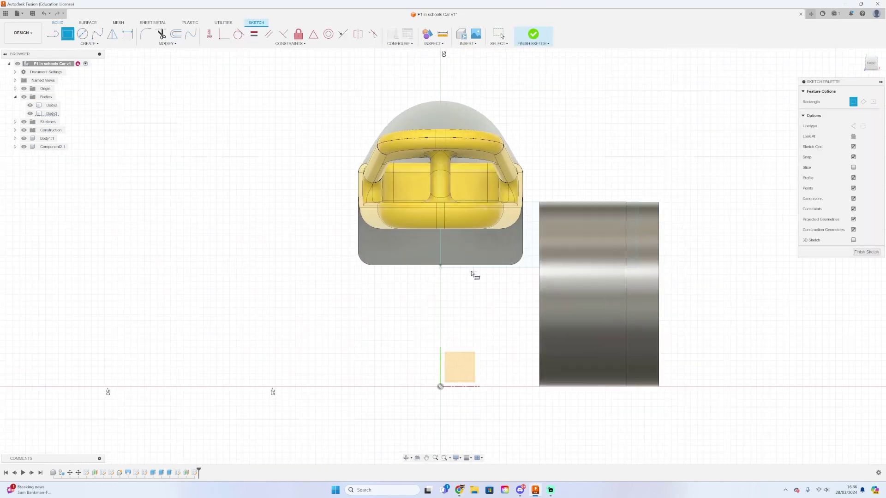
scroll(427, 276, up, 3)
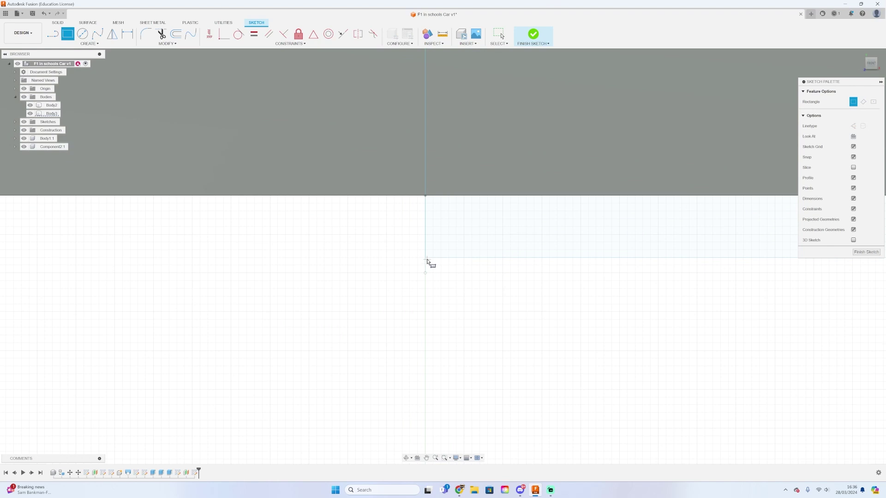
scroll(308, 314, down, 6)
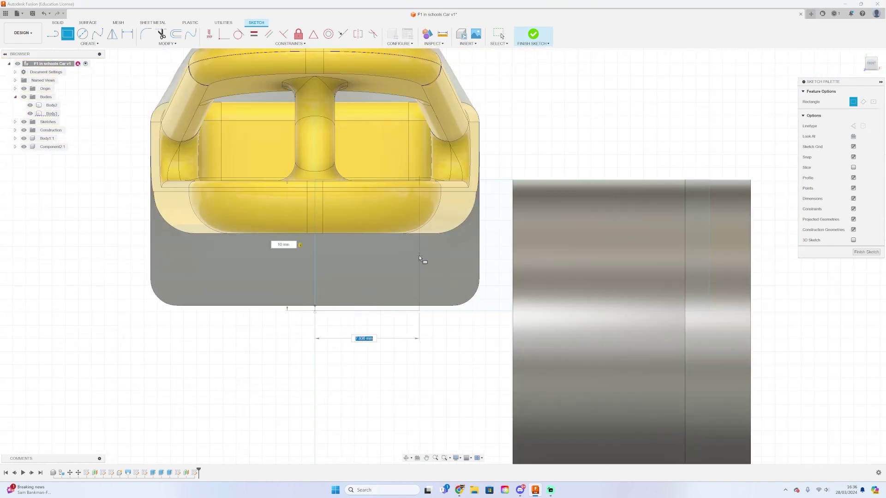
key(Escape)
scroll(420, 258, down, 3)
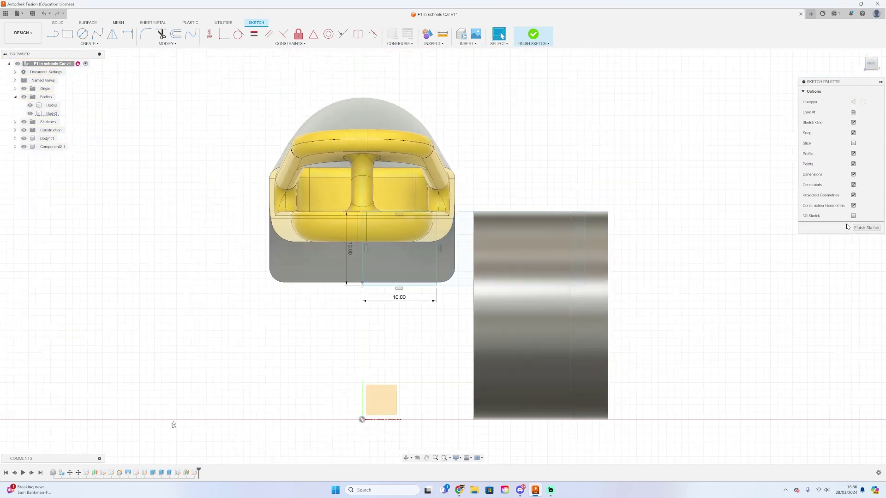
click(863, 228)
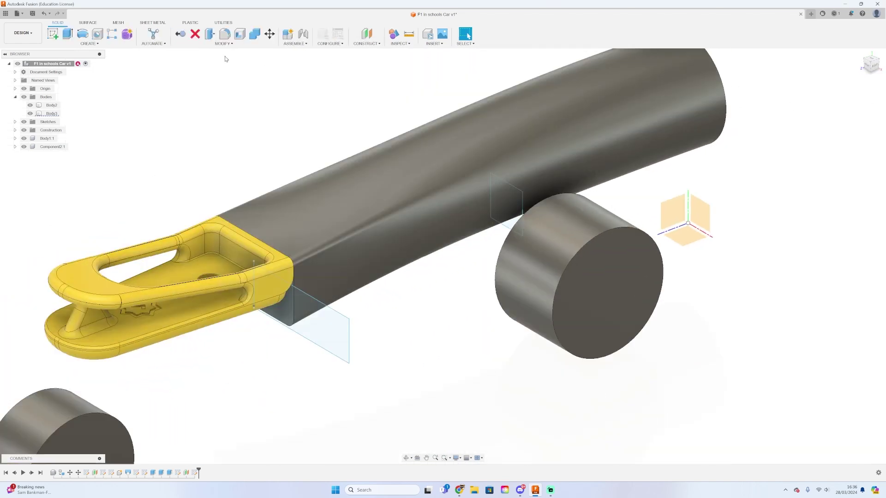
- Loft between the front rectangle and the rear square, creating the virtual cargo half as a new component
click(68, 100)
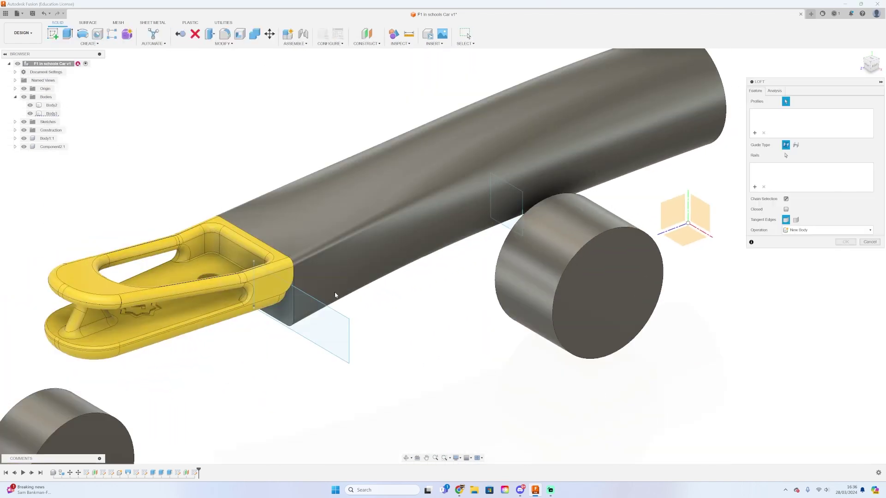
click(507, 210)
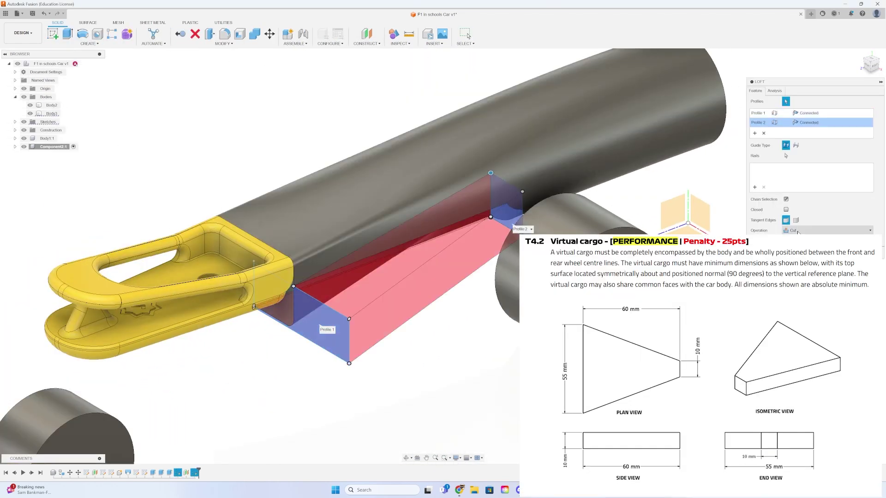
click(804, 275)
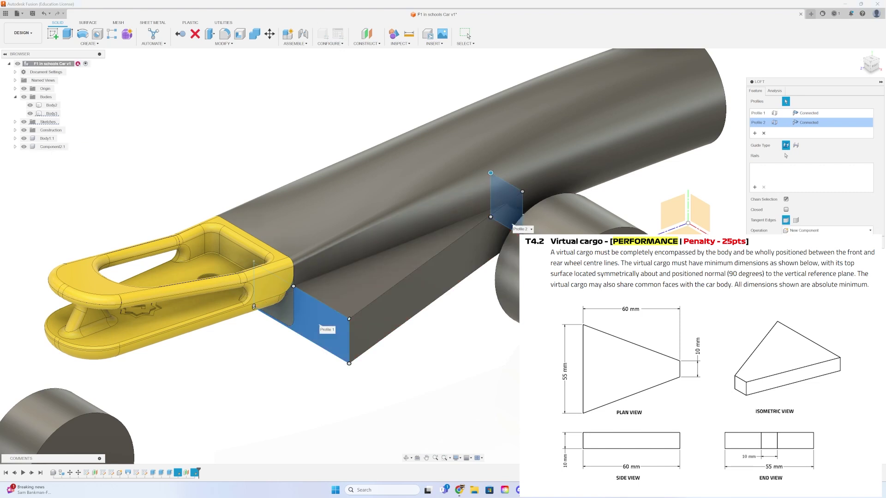
click(850, 242)
- Apply the Paint - Enamel Glossy (Red) appearance to the lofted cargo body
drag(869, 67, 876, 35)
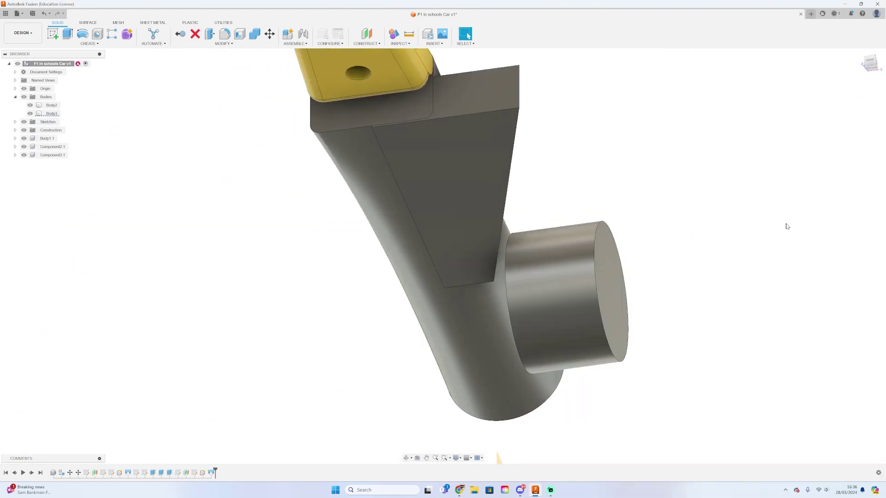
key(a)
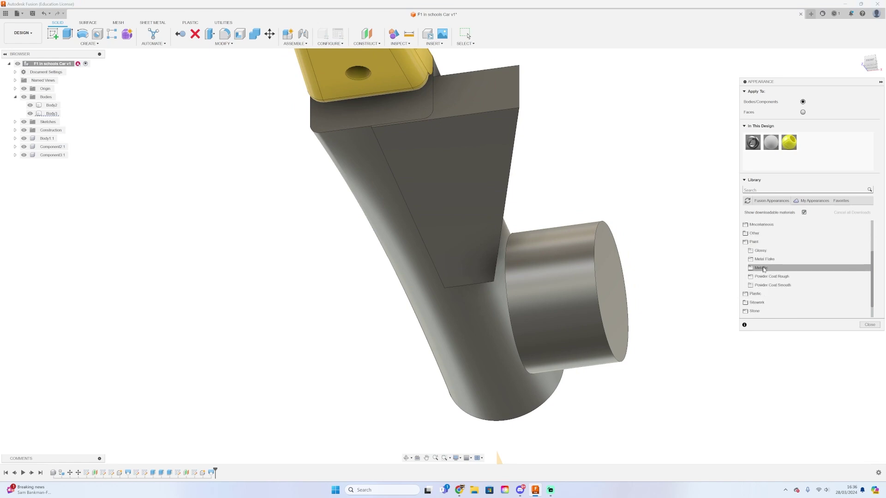
scroll(853, 283, down, 3)
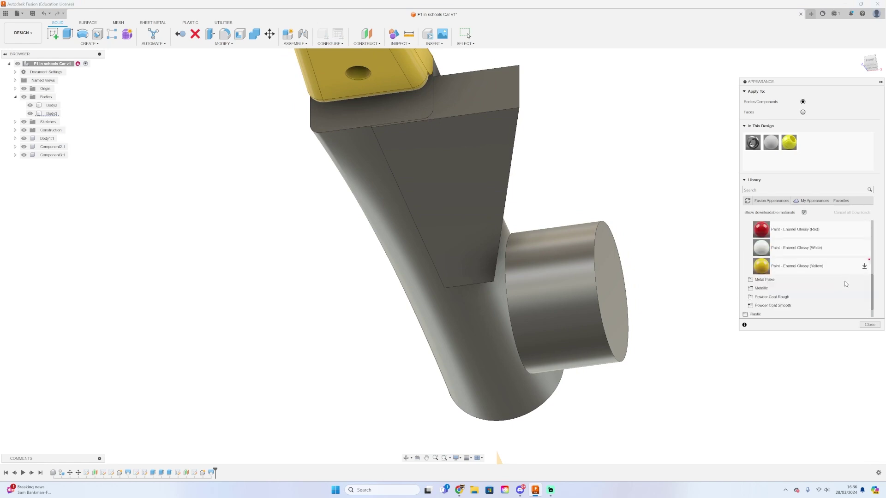
drag(541, 199, 489, 194)
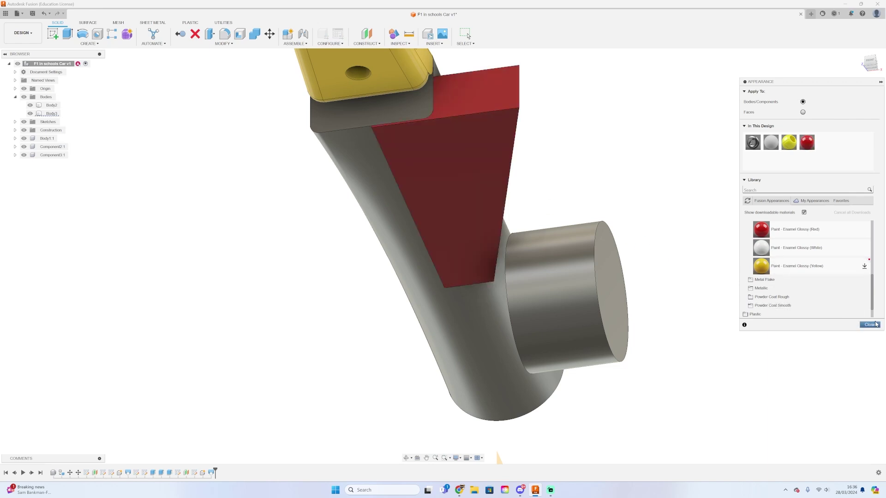
click(869, 325)
- Mirror the red cargo body about its inner centre face as a new body
drag(868, 65, 878, 70)
scroll(674, 233, up, 3)
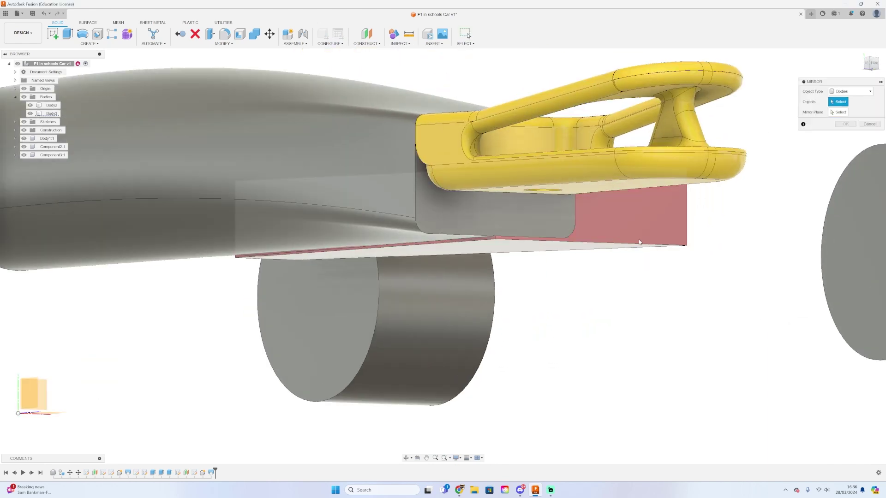
click(639, 245)
scroll(507, 229, up, 5)
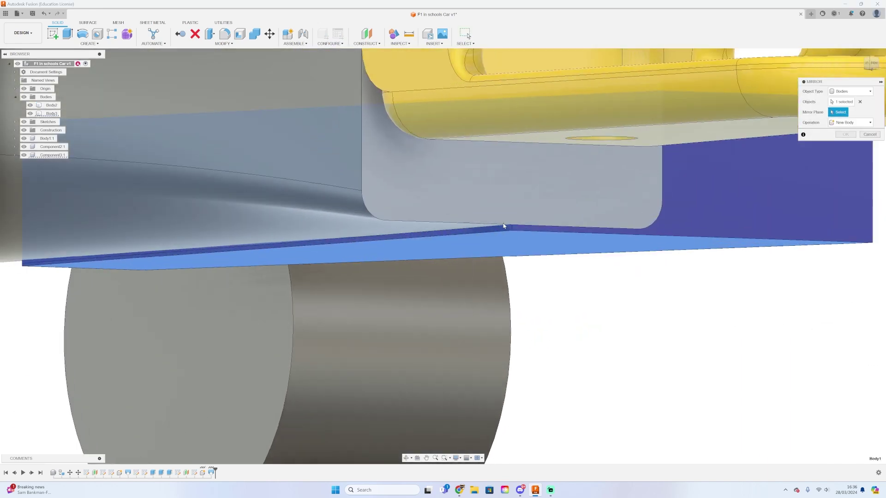
click(505, 229)
scroll(502, 231, down, 5)
key(Return)
scroll(503, 232, down, 5)
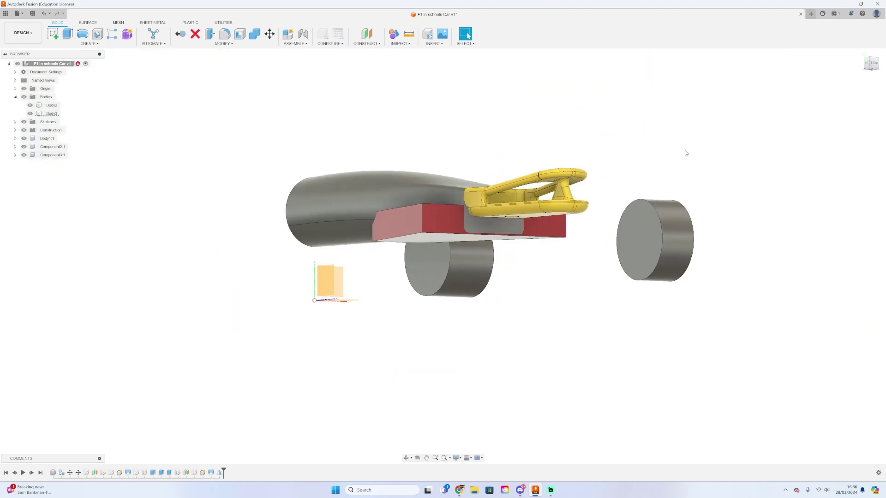
- Start a sketch on the horizontal plane and draw a 5.5 mm line forward from the rear wheel's inner front corner, continued by a line at 135 degrees
click(869, 67)
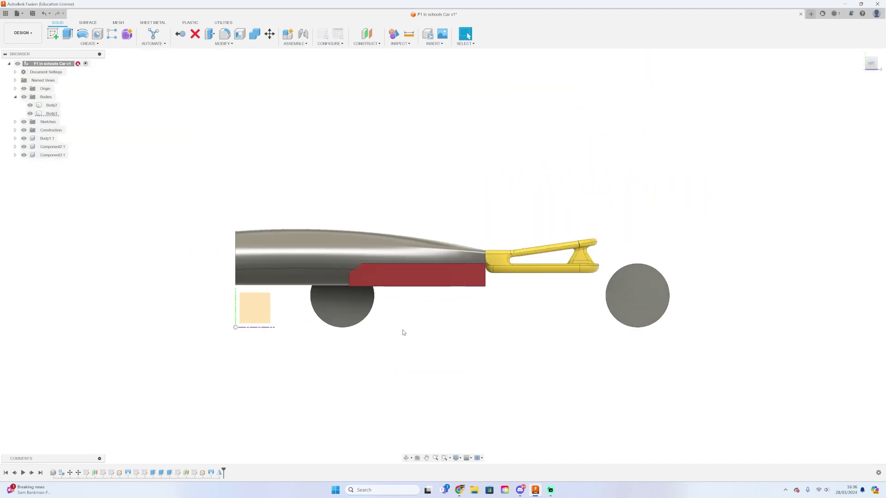
click(869, 62)
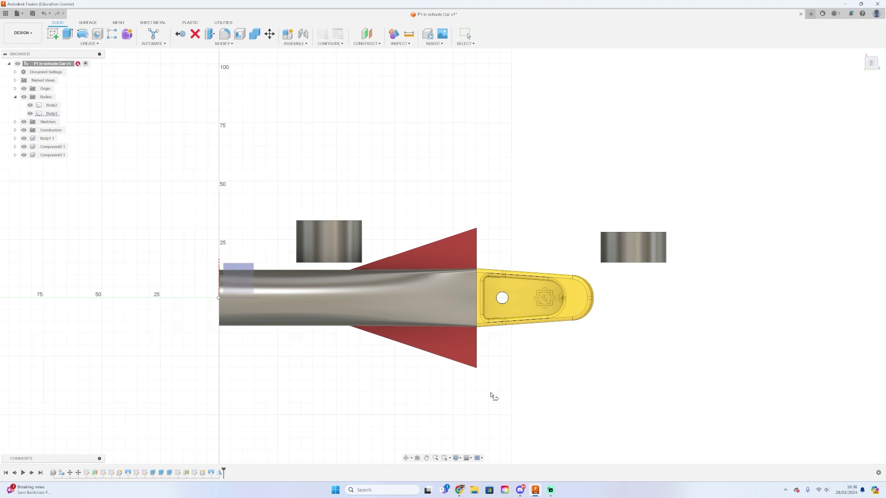
click(490, 393)
scroll(470, 368, up, 7)
scroll(451, 353, up, 12)
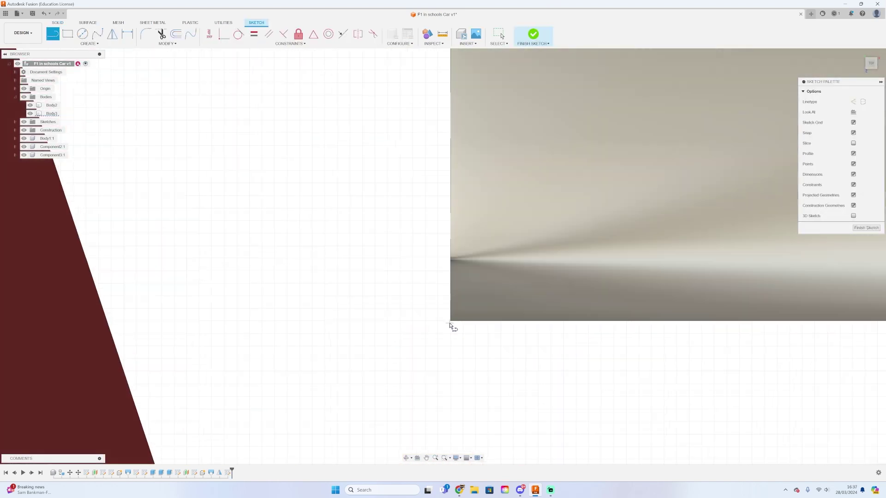
click(450, 321)
scroll(404, 221, down, 6)
scroll(405, 221, down, 5)
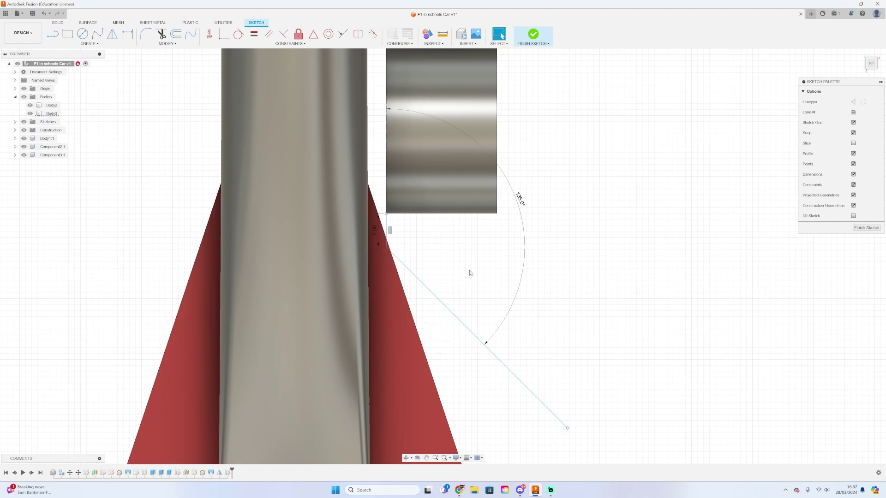
- Close the profile with a straight outer edge and a short line joining it to the 135-degree line's end, and finish the sketch
click(569, 431)
scroll(570, 430, up, 4)
scroll(570, 427, up, 6)
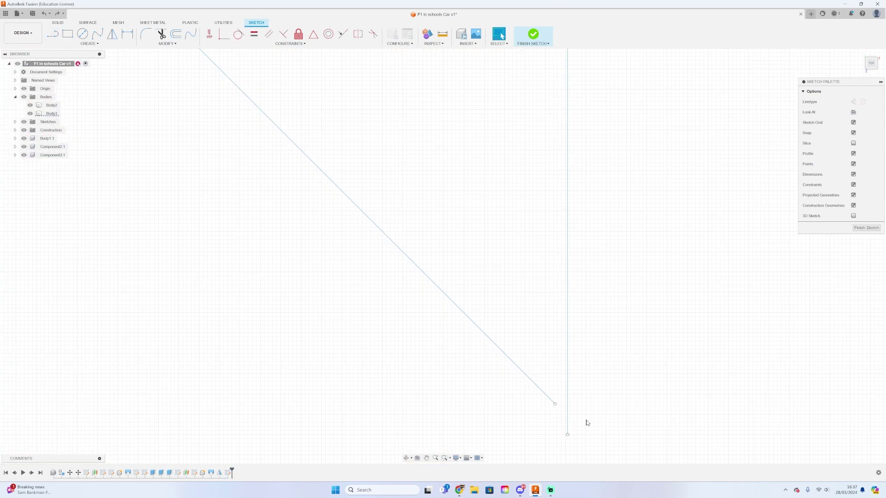
key(l)
click(556, 405)
click(567, 417)
scroll(561, 425, down, 7)
click(533, 35)
- Extrude the closed profile ahead of the rear wheel upwards past the wheel's height as a new component
click(547, 251)
scroll(406, 214, up, 6)
scroll(405, 214, down, 8)
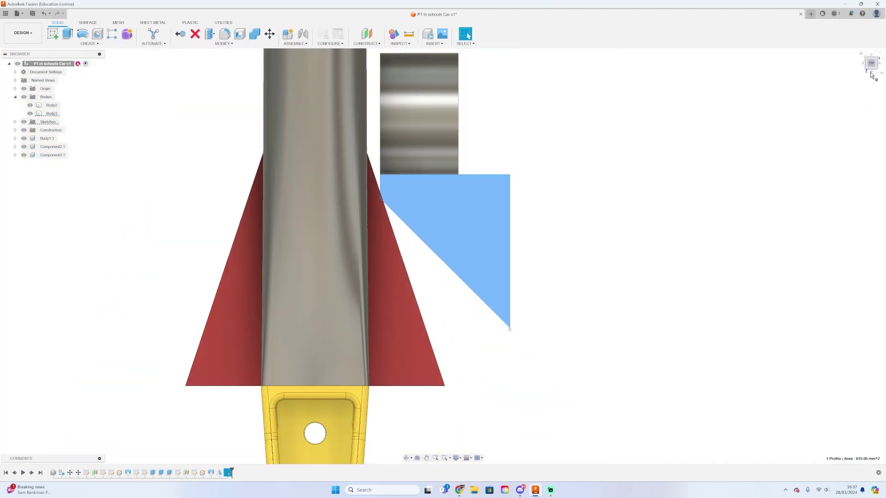
click(876, 69)
key(e)
click(850, 167)
click(847, 205)
drag(448, 249, 448, 119)
key(Return)
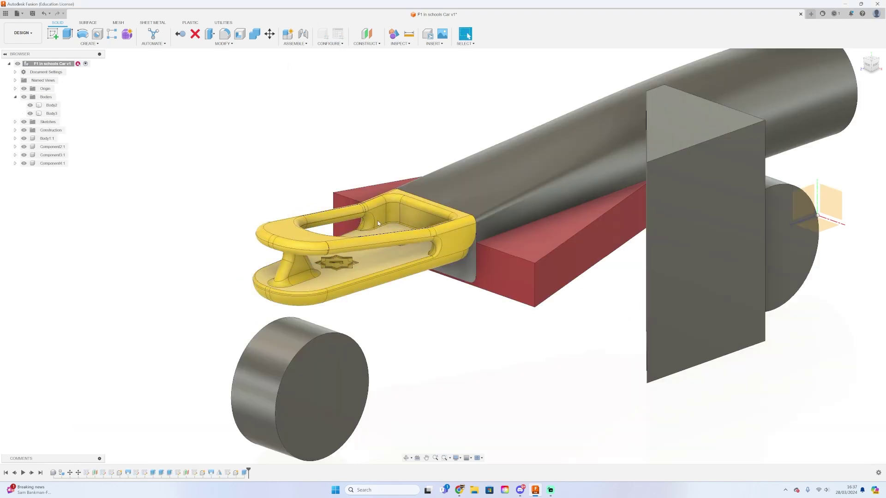
- Start a rectangle for the next regulation volume around the wheels
click(870, 62)
scroll(562, 155, up, 3)
scroll(557, 191, down, 3)
middle_drag(454, 399, 447, 258)
shift+middle_drag(447, 259, 446, 368)
key(r)
click(799, 252)
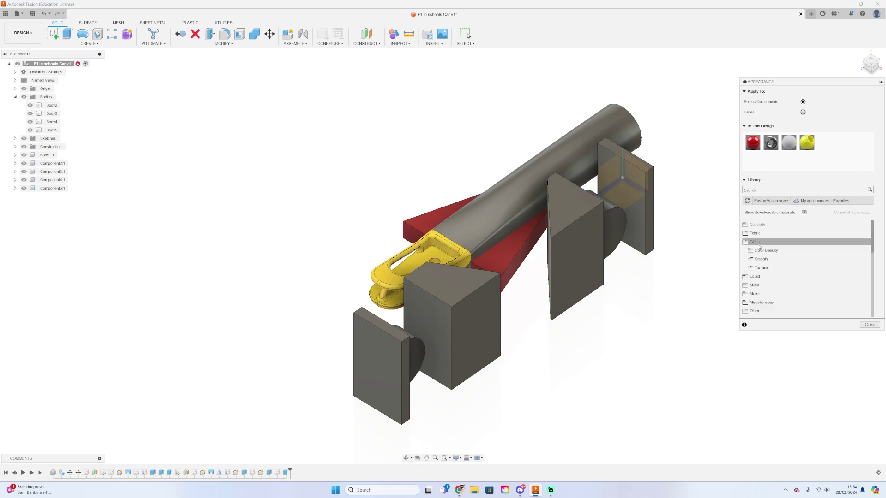
- Apply the Glass - Light Color (Blue) appearance to the four grey wheel regulation volumes
scroll(785, 300, down, 3)
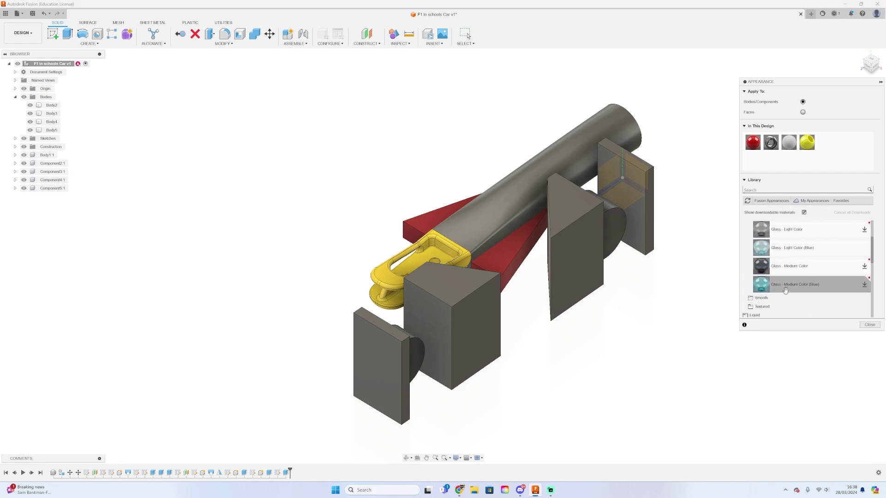
drag(781, 248, 494, 352)
drag(781, 248, 358, 387)
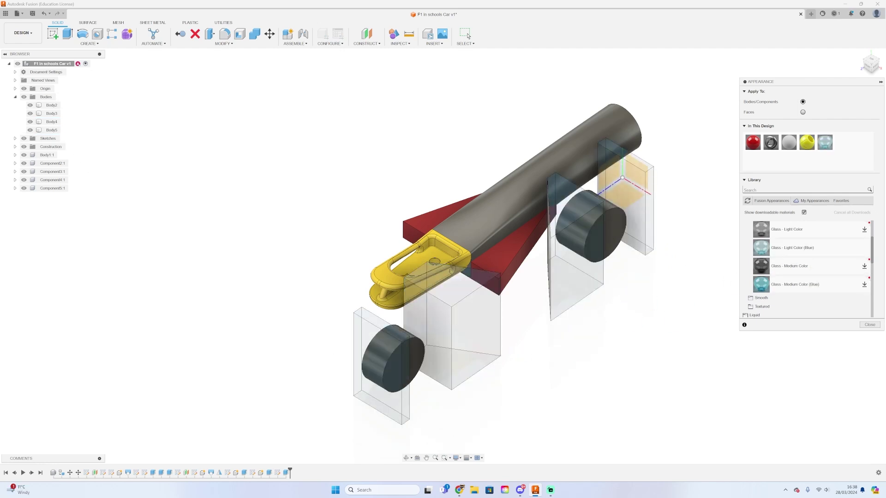
click(869, 325)
- Rename the component of the car's main tube as BODY and the red virtual cargo component as VC
click(50, 189)
click(51, 180)
click(53, 171)
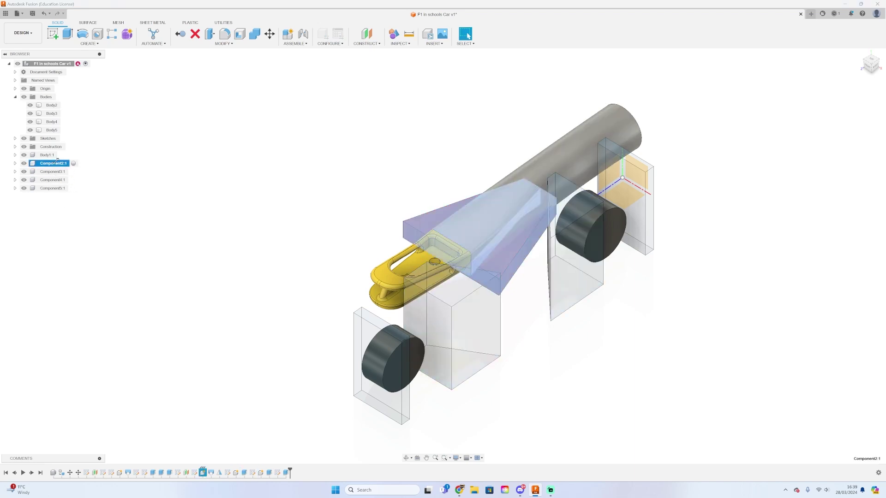
click(55, 164)
double_click(51, 163)
text(BODY)
key(Return)
double_click(59, 172)
text(VC)
key(Return)
double_click(49, 180)
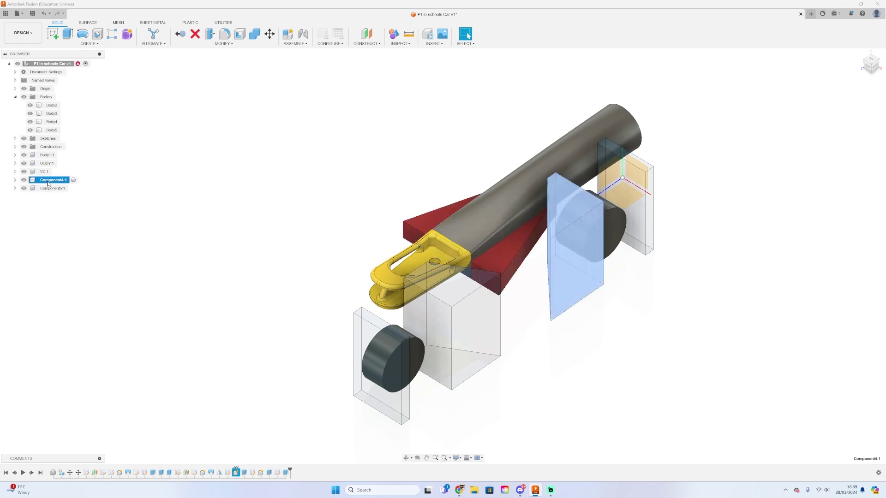
text(WHEEL RE)
key(Escape)
- Rename Component5 as WHEEL REGS
double_click(54, 188)
text(WHEEL REGS)
key(Return)
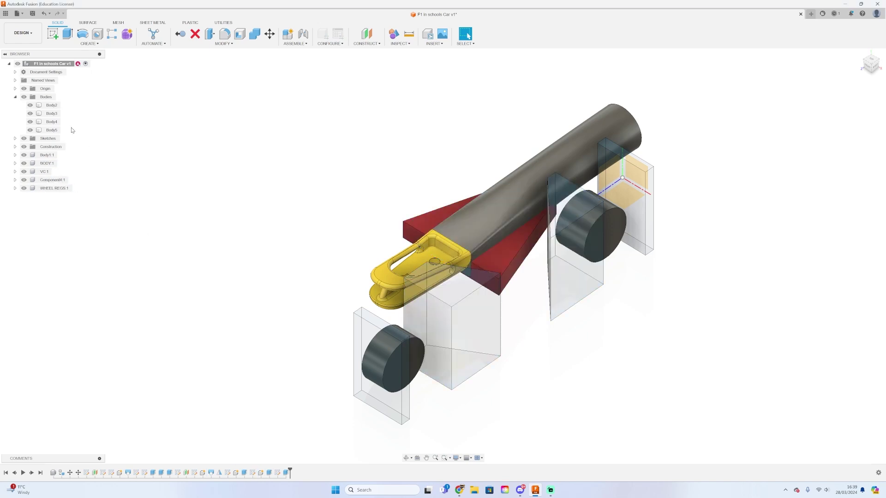
- Turn the loose bodies Body4 and Body5 into new components
click(52, 121)
ctrl+click(52, 130)
click(287, 34)
key(Return)
- Rename the three remaining wheel volume components as WHEEL REGS (1), WHEEL REGS (2) and WHEEL REGS (3)
click(54, 172)
shift+click(55, 188)
click(54, 163)
shift+click(55, 188)
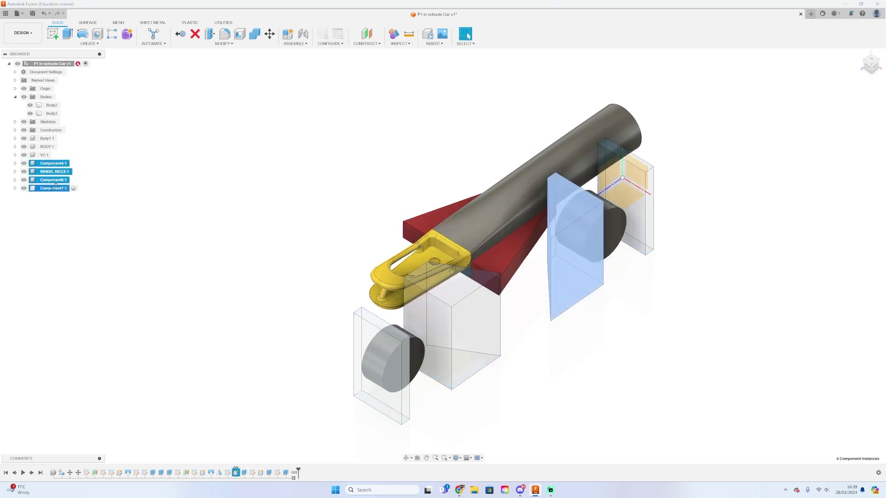
click(57, 188)
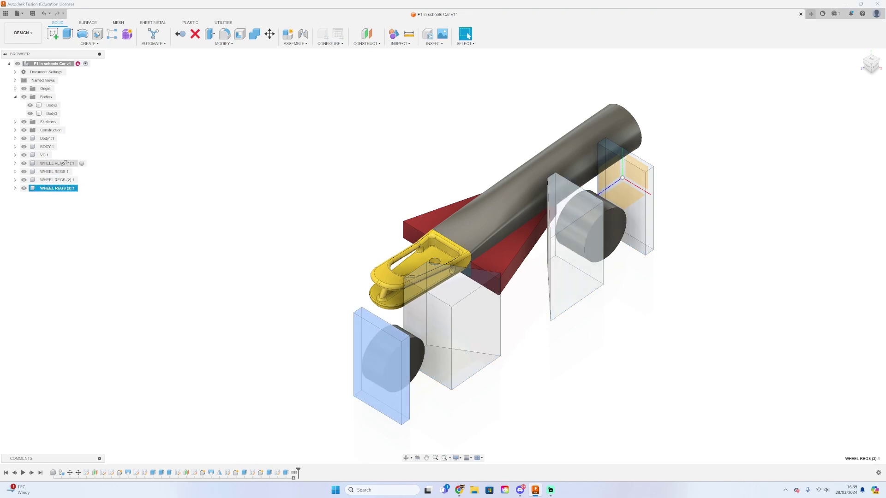
- Nest the other wheel regulation components inside WHEEL REGS (1)
shift+click(55, 171)
mouse_move(56, 172)
mouse_down()
mouse_move(68, 166)
mouse_move(60, 164)
mouse_up()
click(57, 163)
click(157, 168)
- Rename the BODY component as MAIN BODY and the yellow Body1 component as HALO
click(47, 147)
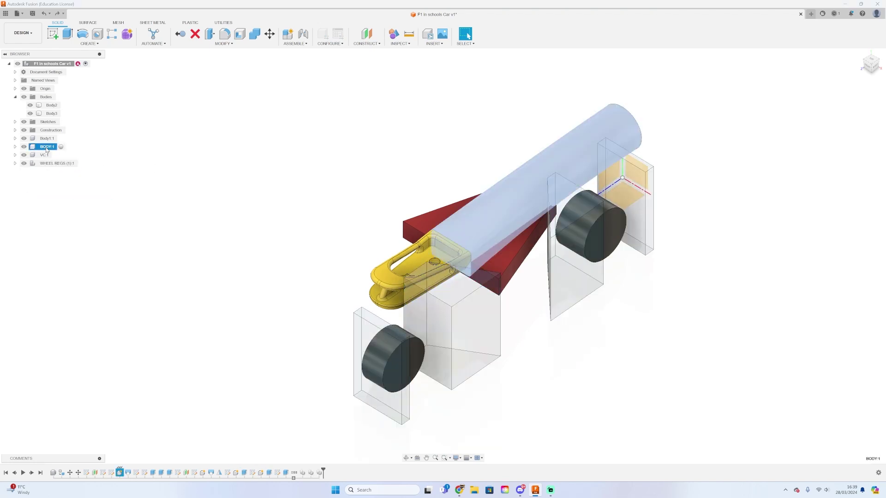
click(46, 146)
key(Return)
click(49, 140)
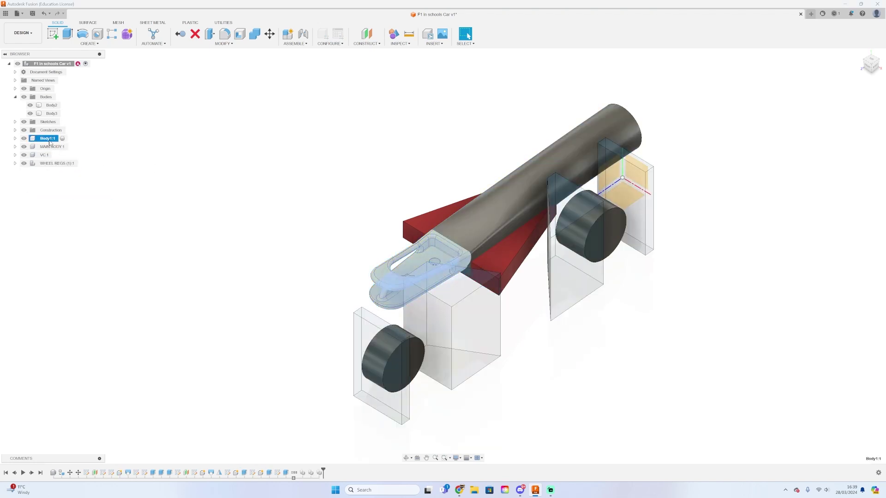
click(46, 97)
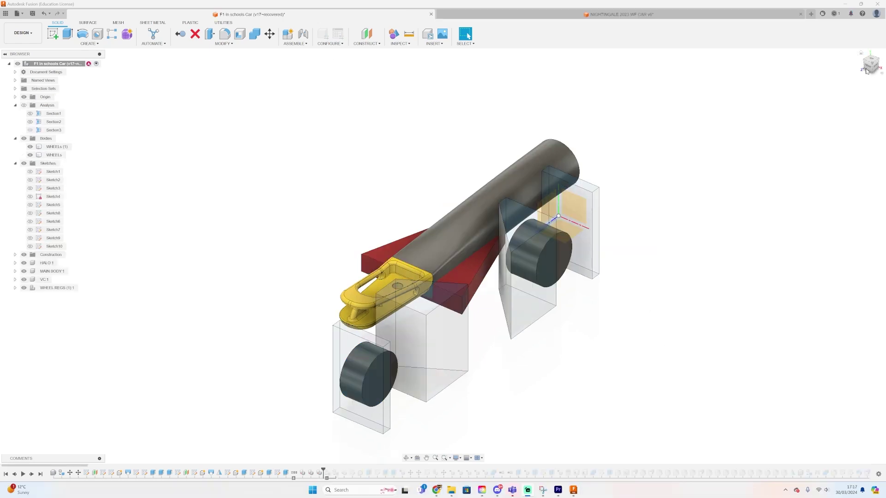
- Sketch a 24 mm diameter circle centred on the main body's round rear face
click(53, 34)
click(488, 280)
key(c)
click(438, 203)
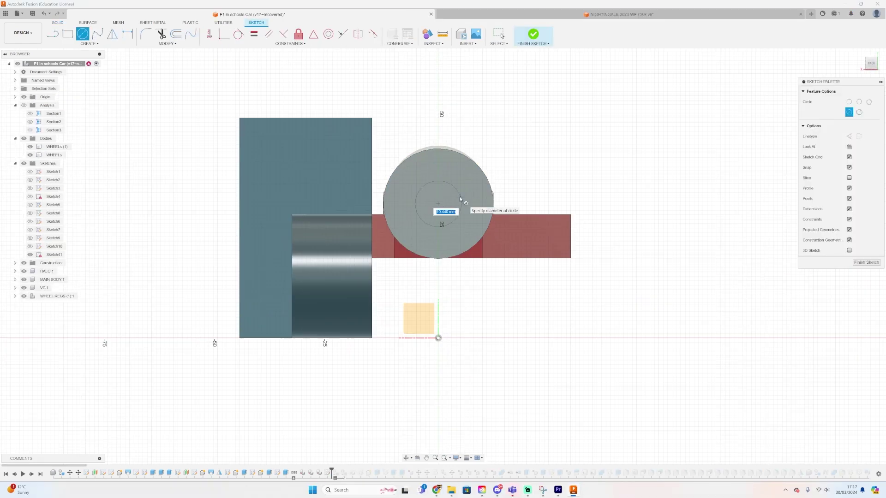
text(24)
key(Return)
- Extrude the 24 mm circle into the main body as a new component for the CO2 chamber
key(e)
click(439, 203)
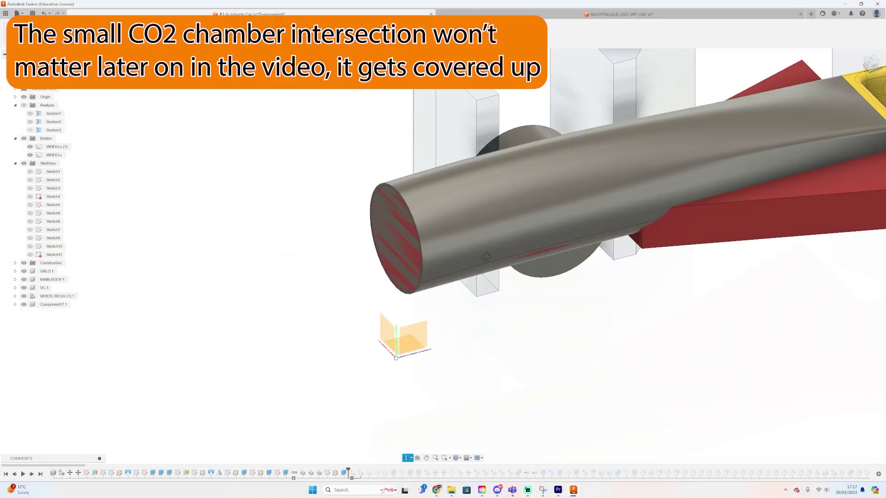
shift+middle_drag(486, 256, 820, 213)
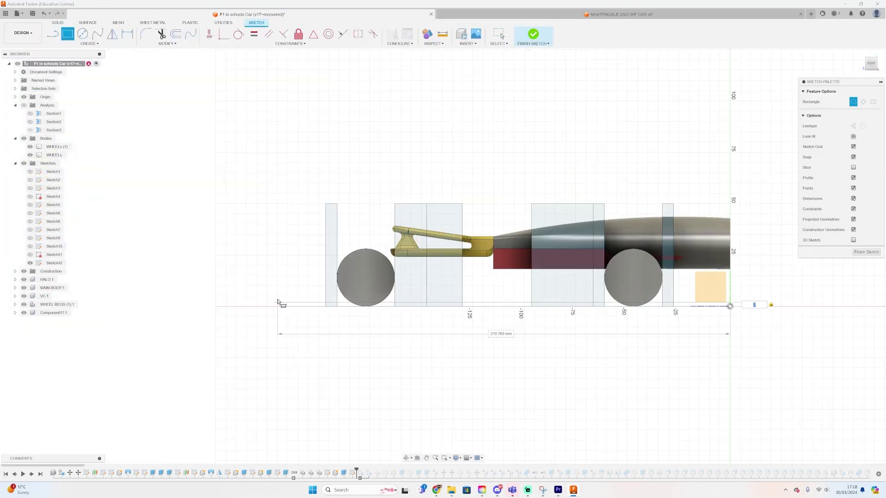
- Draw a 2 mm high, about 220 mm long rectangle along the ground and extrude it symmetrically about 45 mm each way as a new component
click(277, 300)
key(e)
click(850, 123)
click(845, 138)
drag(388, 291, 289, 325)
click(849, 123)
click(847, 146)
key(Return)
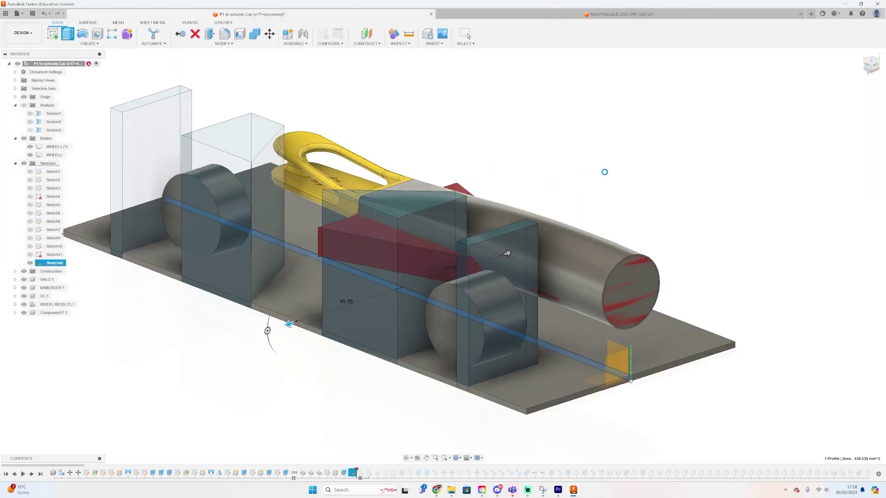
double_click(369, 473)
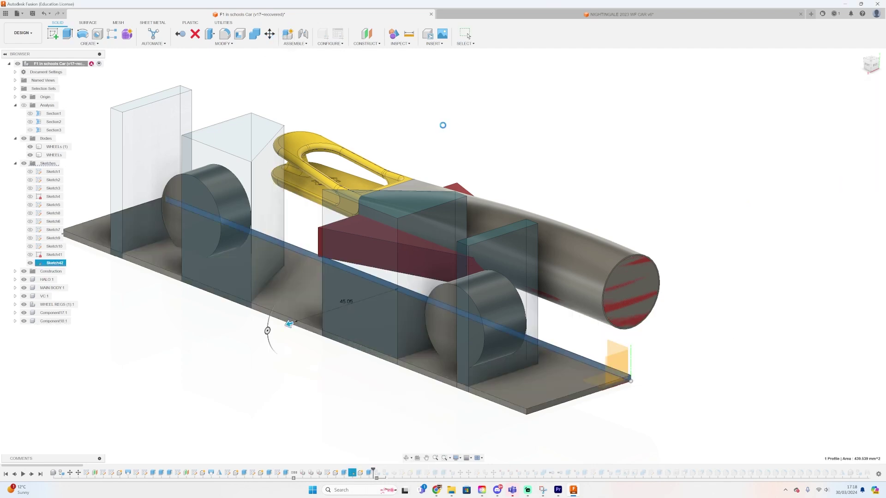
- Combine the ground plate with the four glass wheel regulation volumes
click(253, 33)
click(291, 293)
click(148, 157)
click(217, 154)
click(363, 300)
click(498, 272)
key(Return)
- Sketch a 20 mm vertical line up from the front wheel plate's lower outer corner, and draw a rectangle from its upper end
key(r)
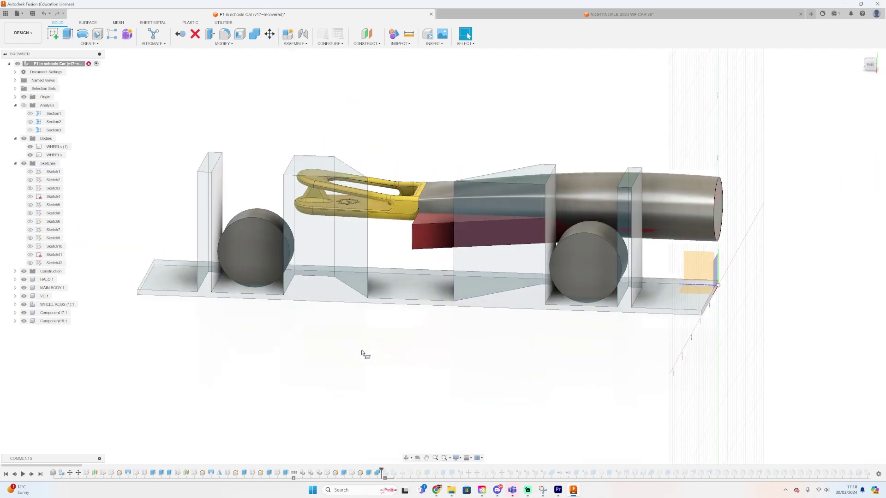
key(l)
scroll(299, 279, up, 4)
click(408, 365)
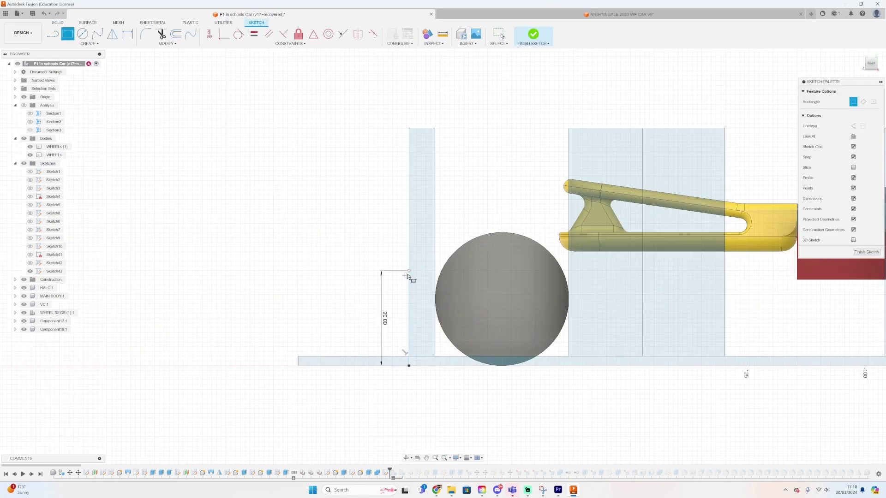
key(Return)
click(533, 35)
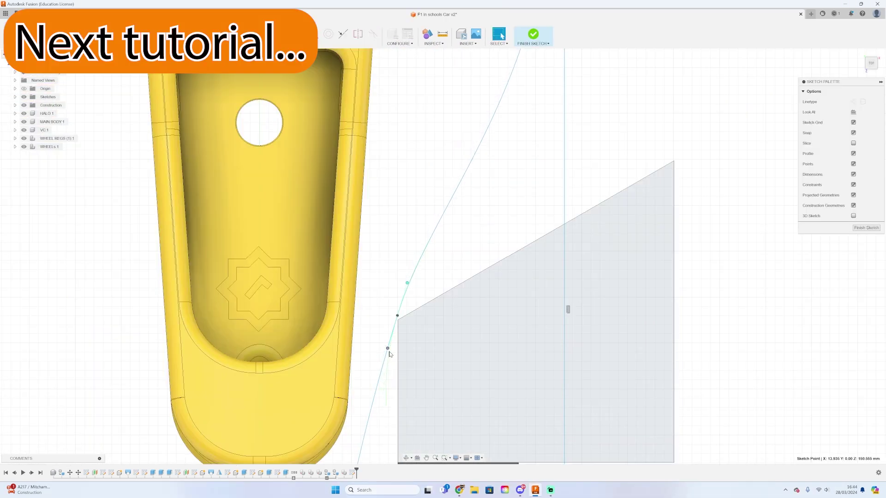
- Adjust the tangent handle of the side spline at its point by the volume ahead of the rear wheel
scroll(388, 354, down, 5)
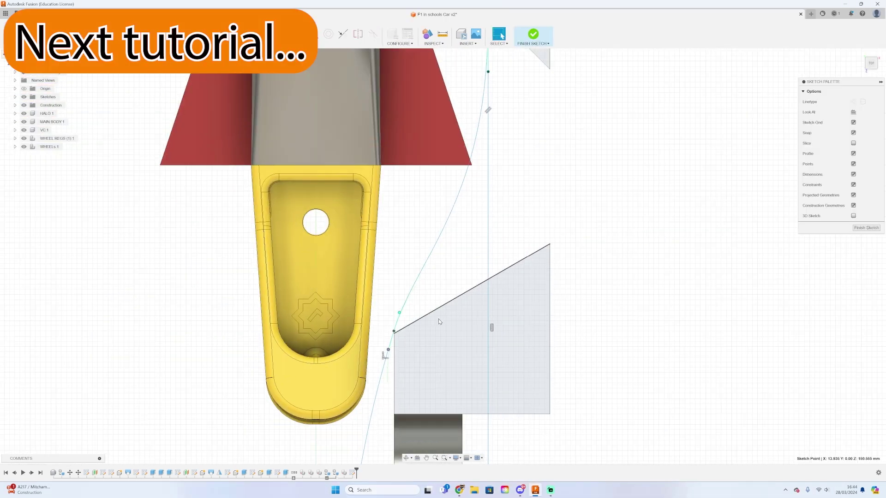
drag(471, 189, 472, 187)
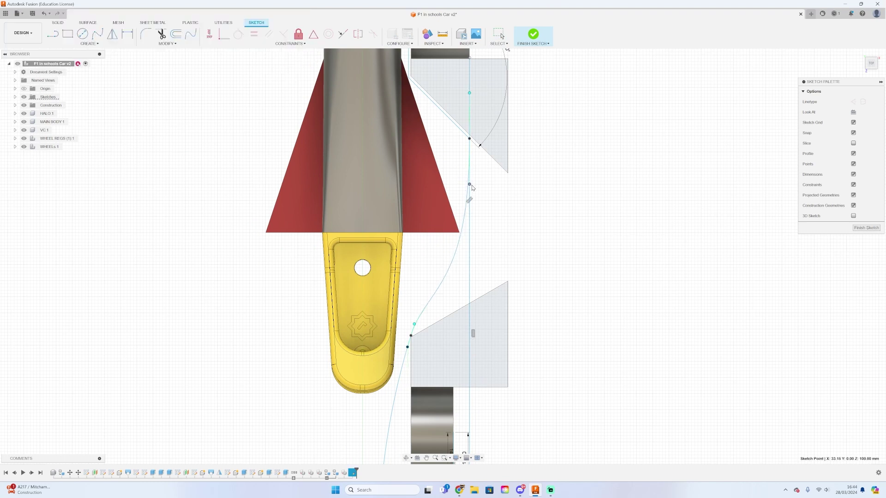
scroll(472, 188, down, 3)
scroll(454, 240, down, 3)
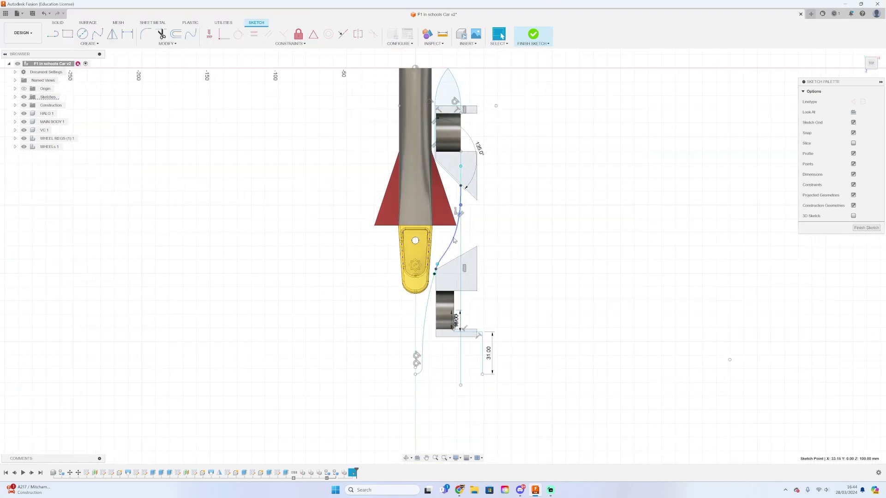
- Draw a centre line from the spline's front end at the nose back to the origin at the car's rear
scroll(425, 370, up, 3)
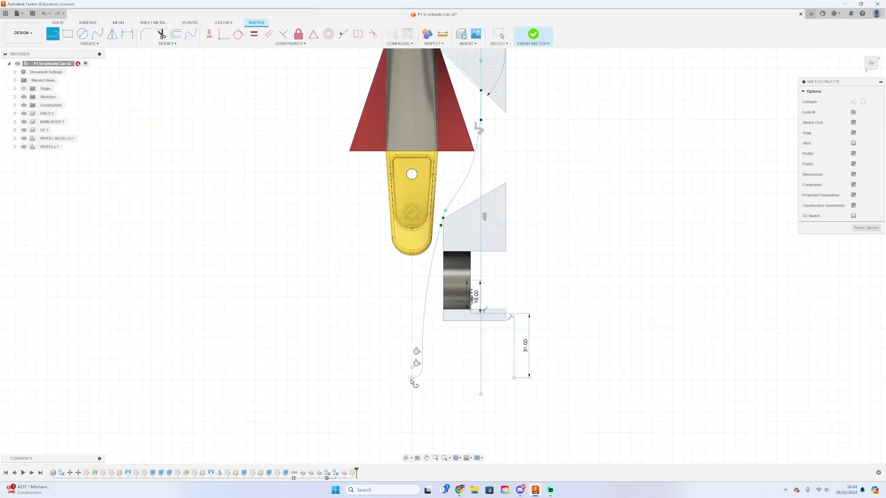
click(411, 379)
scroll(412, 383, down, 3)
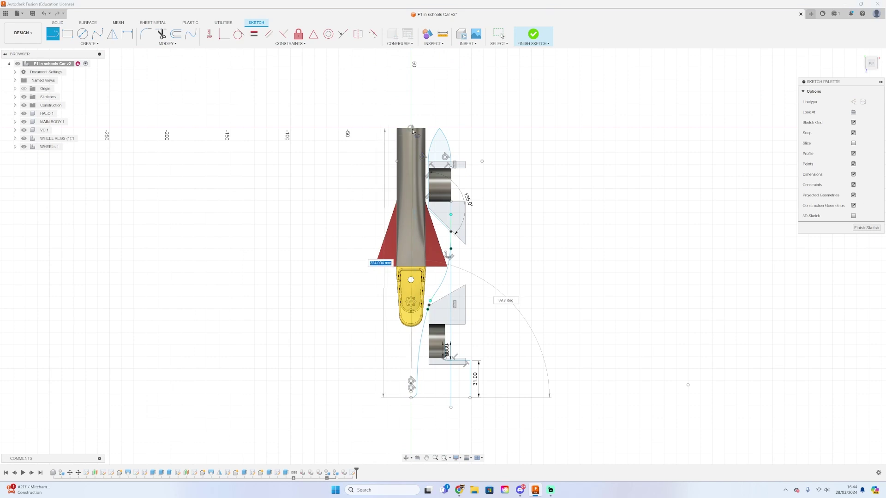